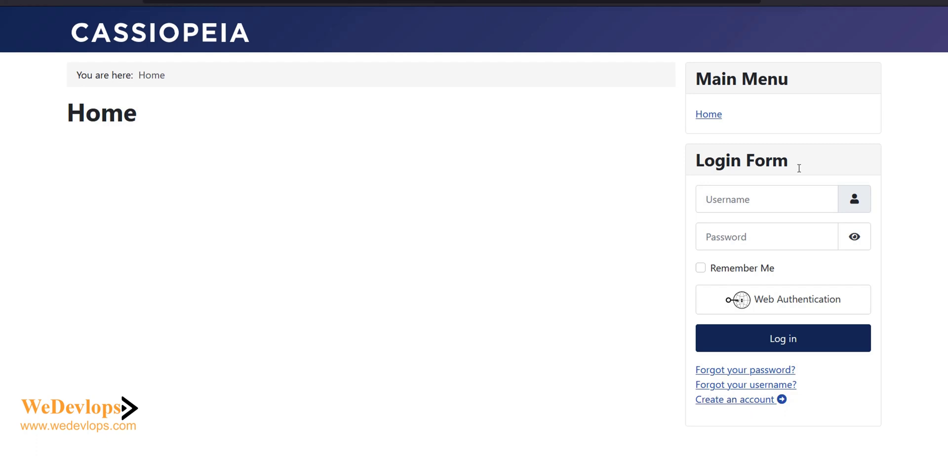
Open the site's 'Create an account' registration form and scroll down through its fields.
left_click(730, 404)
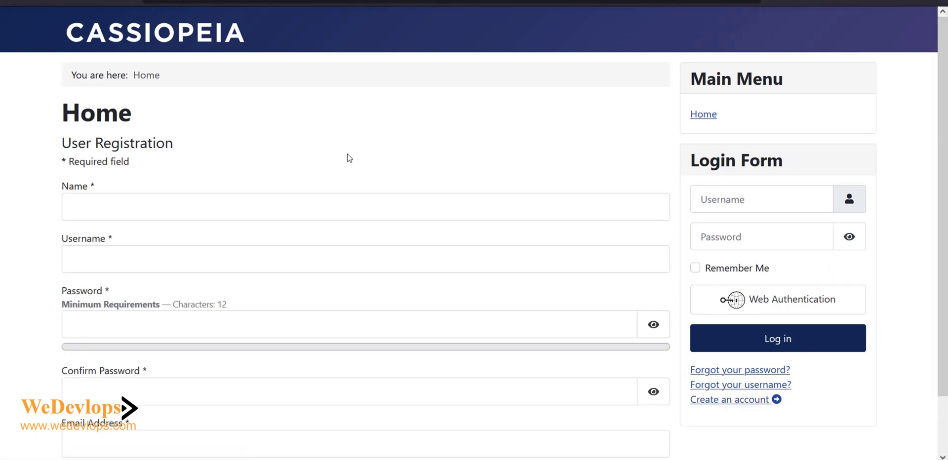
scroll(316, 208, "down", 1)
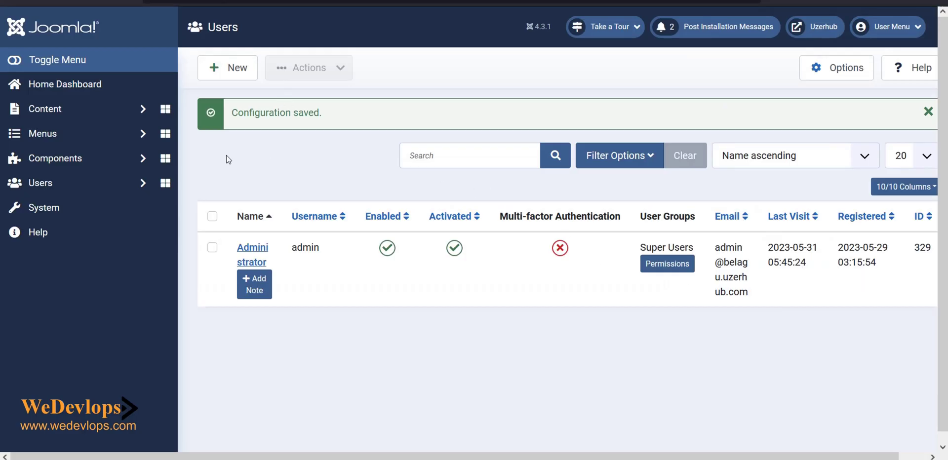
Go to the administrator Home Dashboard and expand the Users menu.
left_click(81, 88)
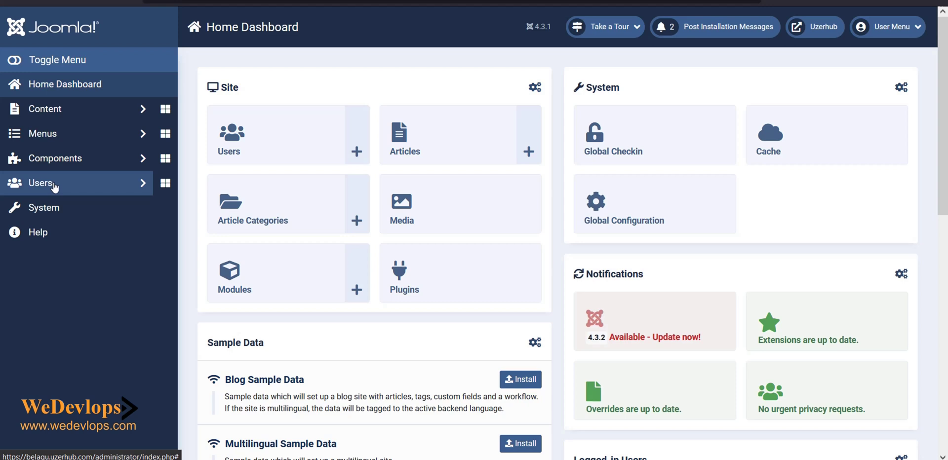
left_click(54, 186)
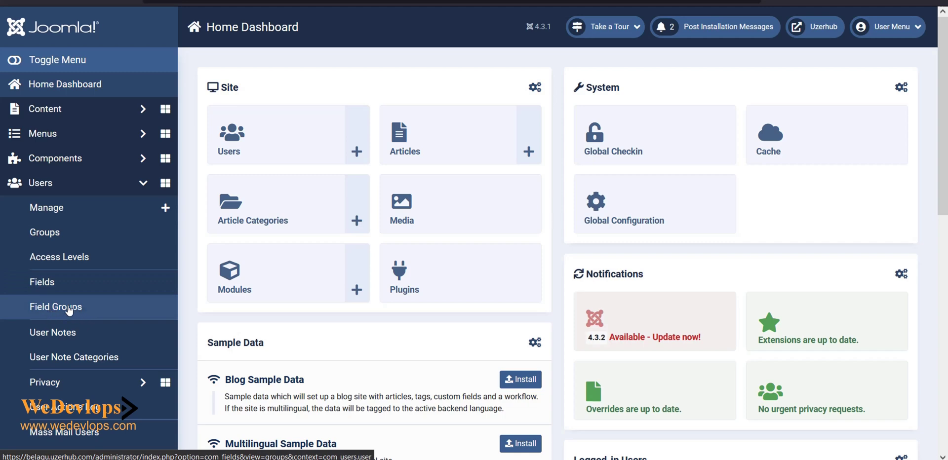
Under Users > Field Groups, add a group titled 'Distributors Profile' and save it.
left_click(69, 309)
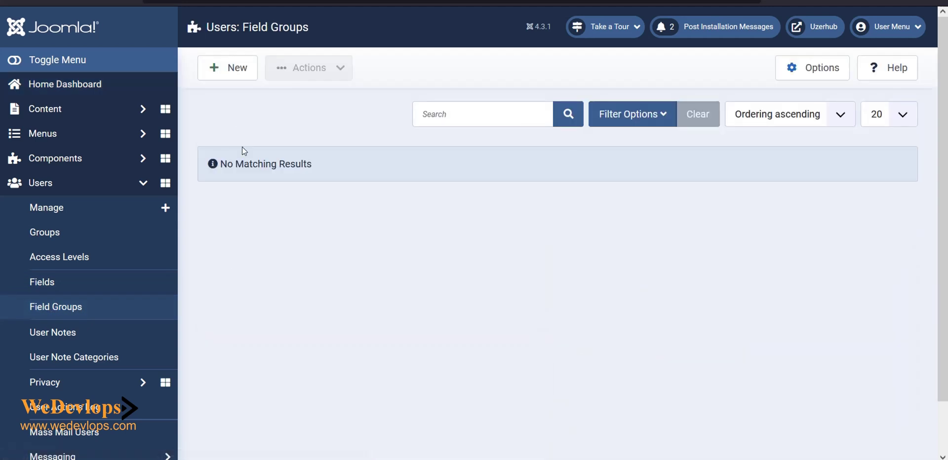
left_click(236, 72)
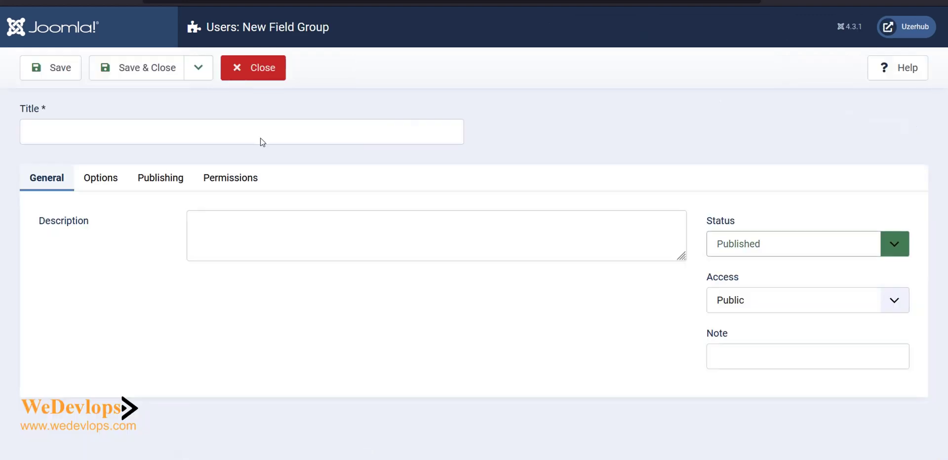
left_click(221, 138)
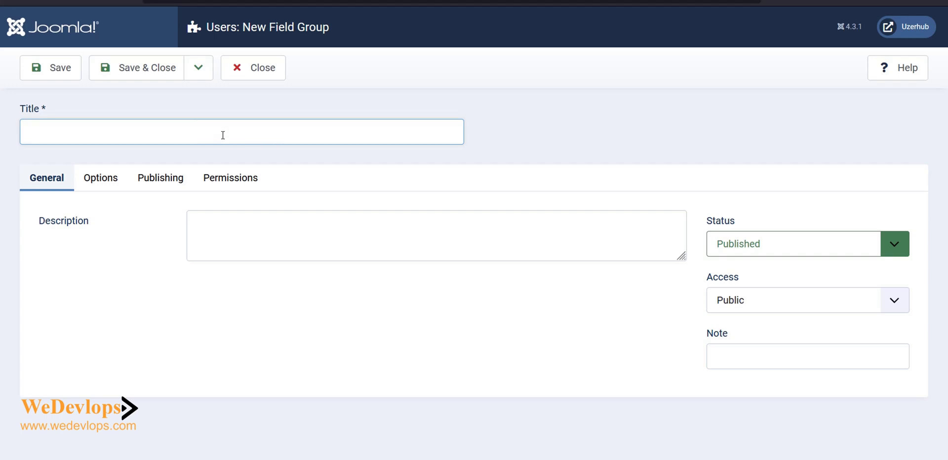
type("Distributors Profile")
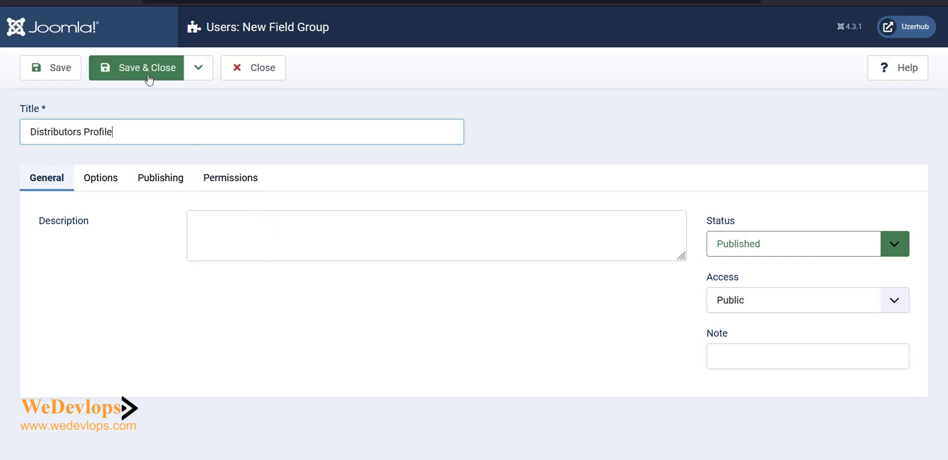
left_click(57, 77)
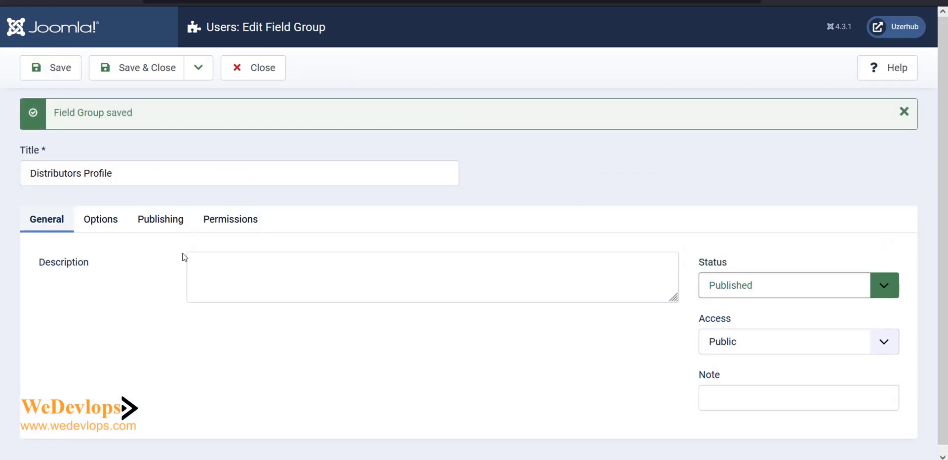
Set Edit Custom Field Value to Allowed in the group's permissions, then close the group editor.
left_click(230, 220)
scroll(587, 311, "down", 3)
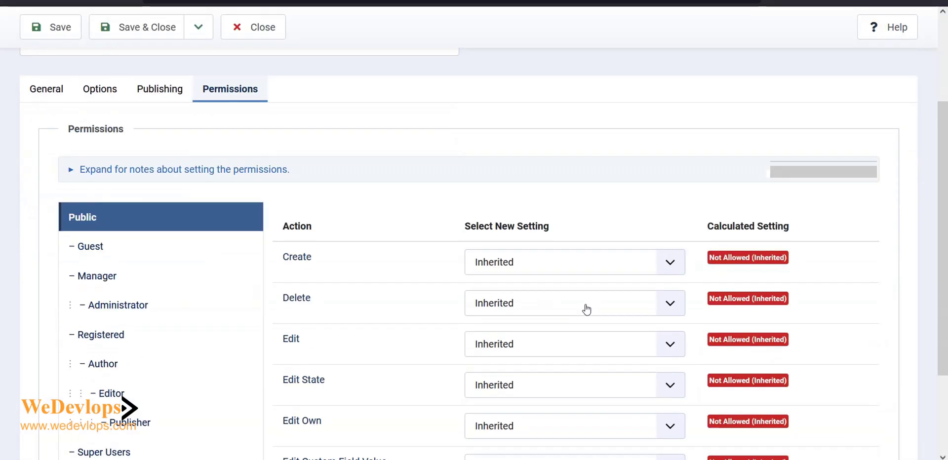
scroll(587, 310, "down", 2)
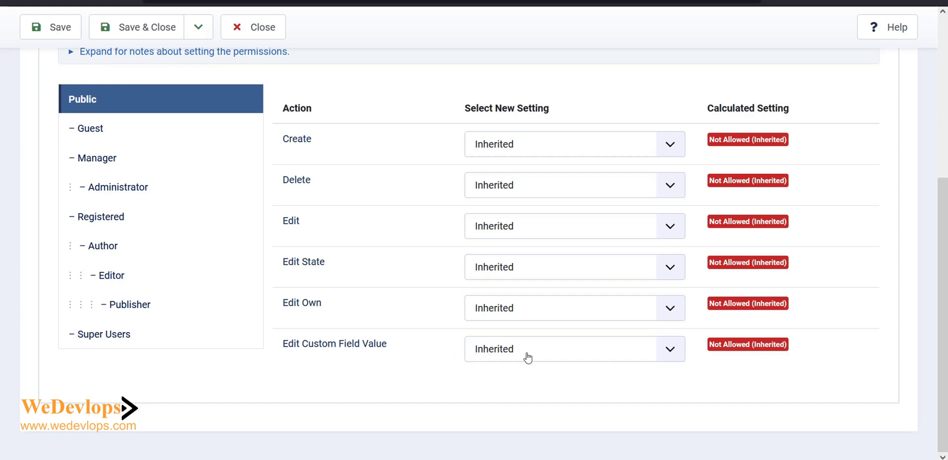
left_click(671, 352)
left_click(494, 397)
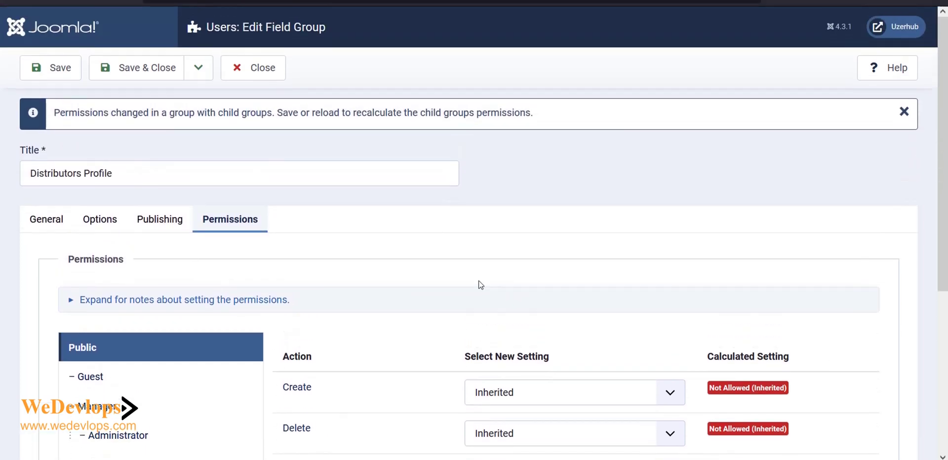
left_click(50, 223)
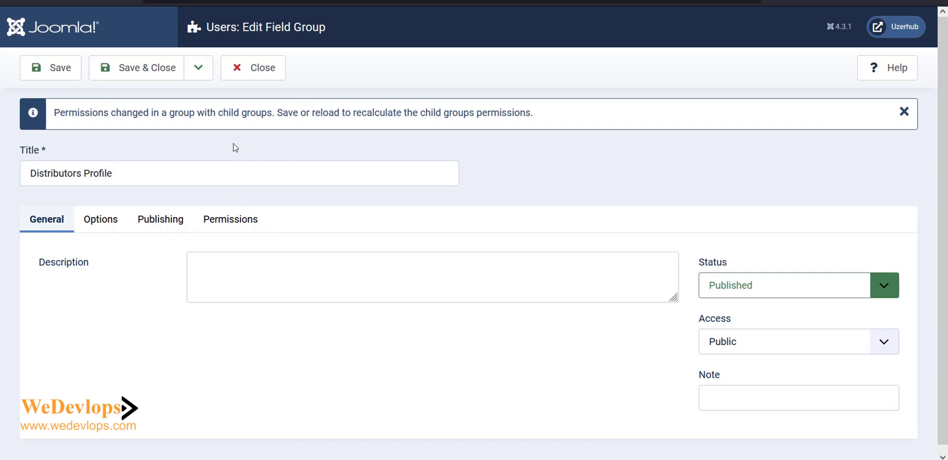
left_click(267, 73)
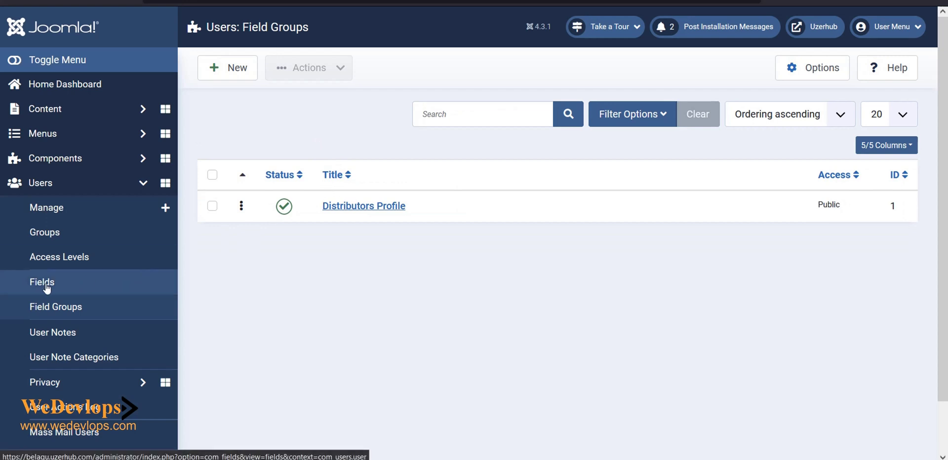
Go to the Users > Fields list, which has no fields yet.
left_click(47, 289)
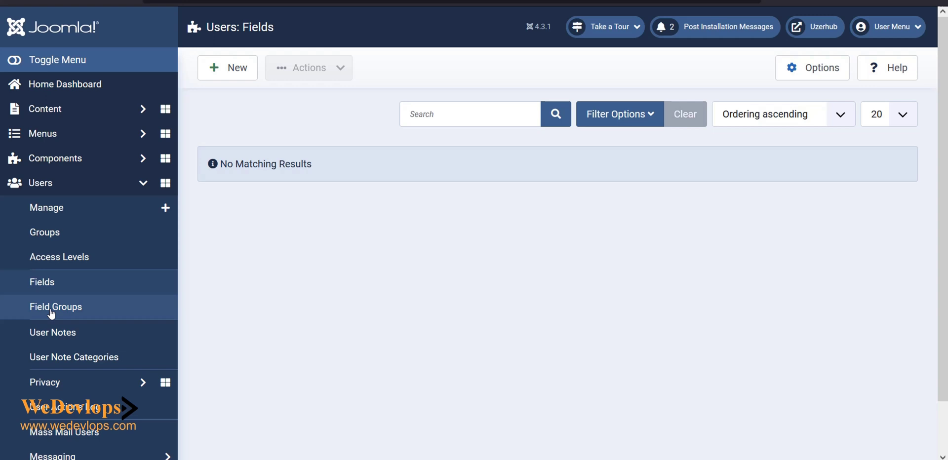
Start a new user field titled 'Distributors name'.
left_click(237, 71)
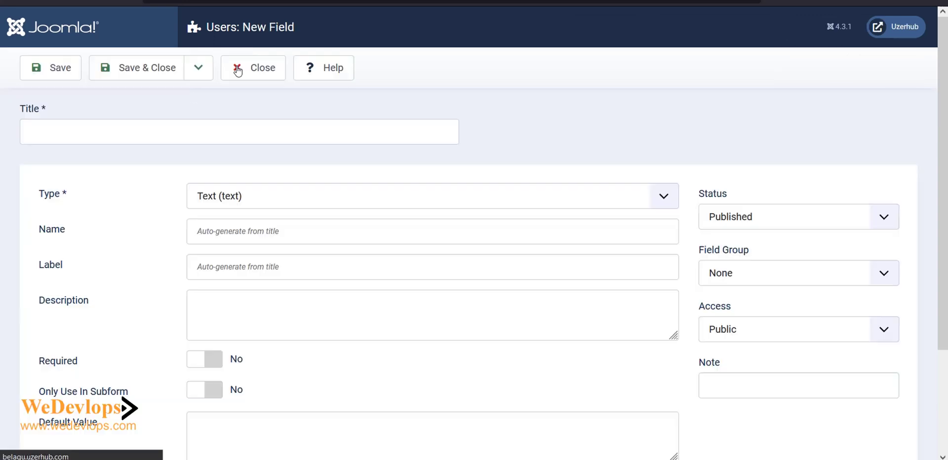
left_click(233, 133)
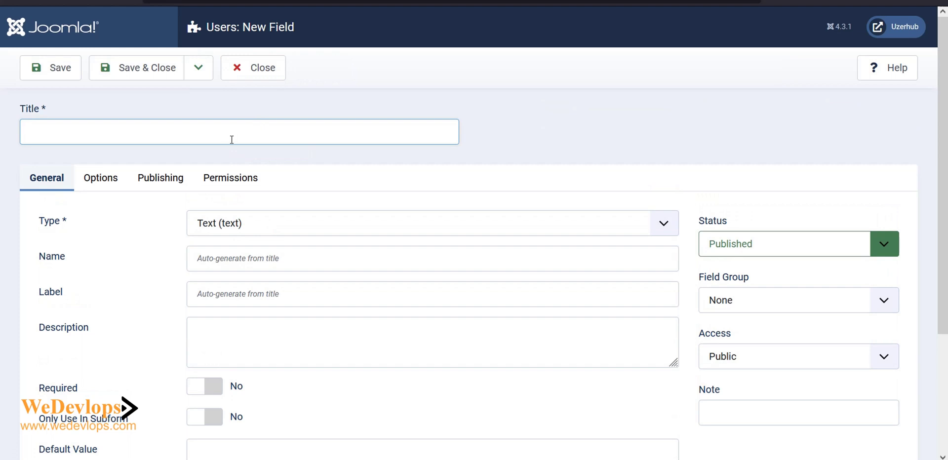
type("D")
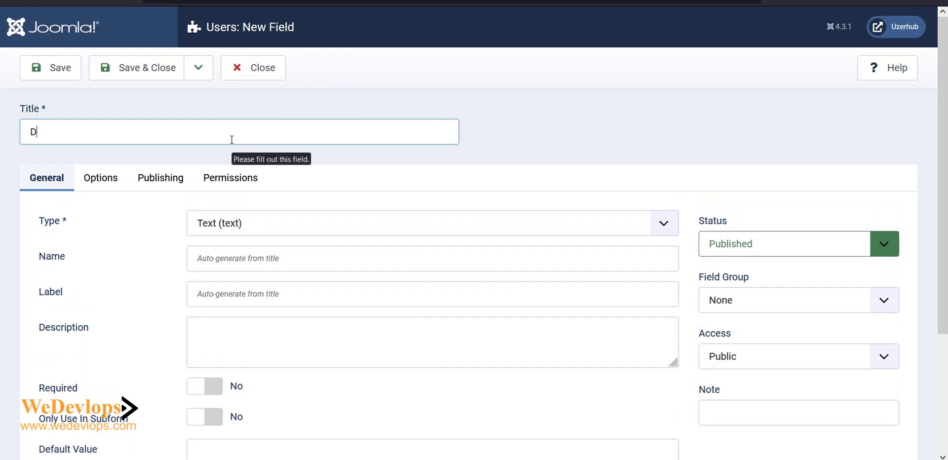
type("istributors name")
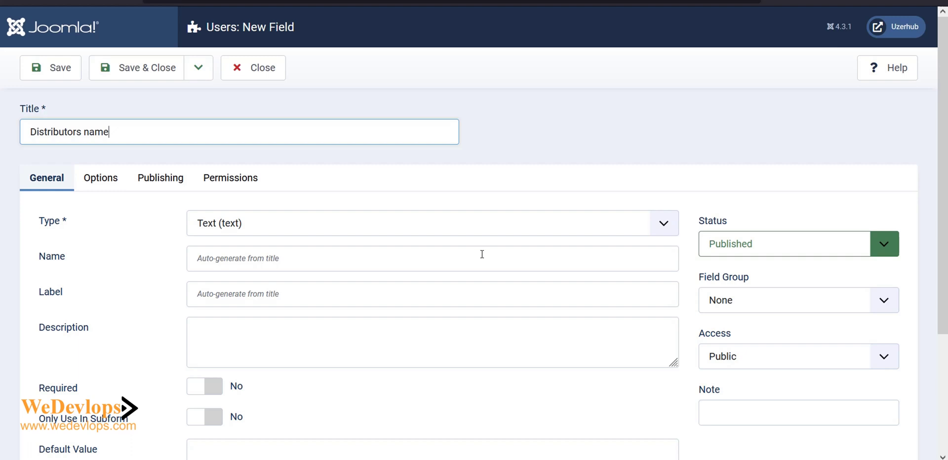
left_click(257, 336)
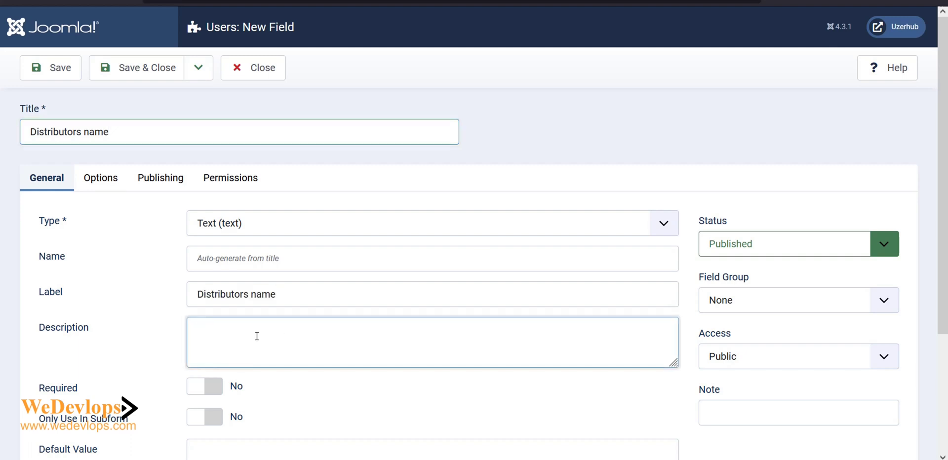
Assign the Distributors name field to the Distributors Profile field group.
scroll(257, 337, "down", 1)
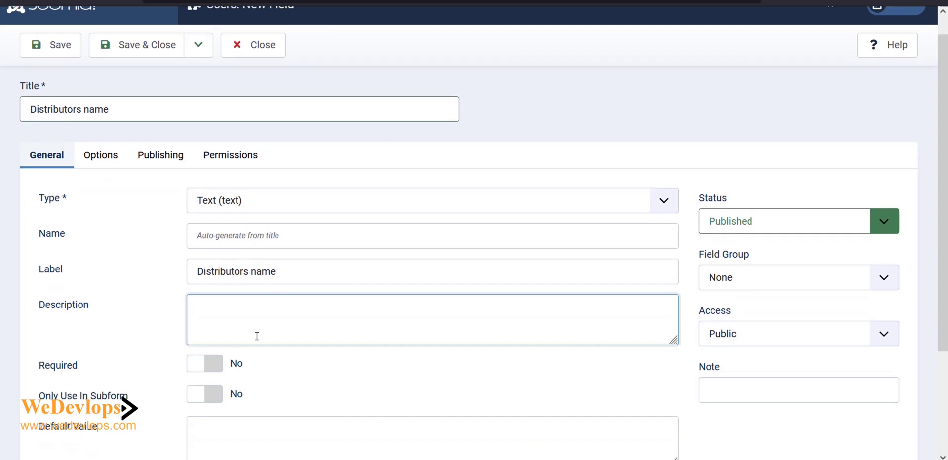
scroll(257, 336, "down", 2)
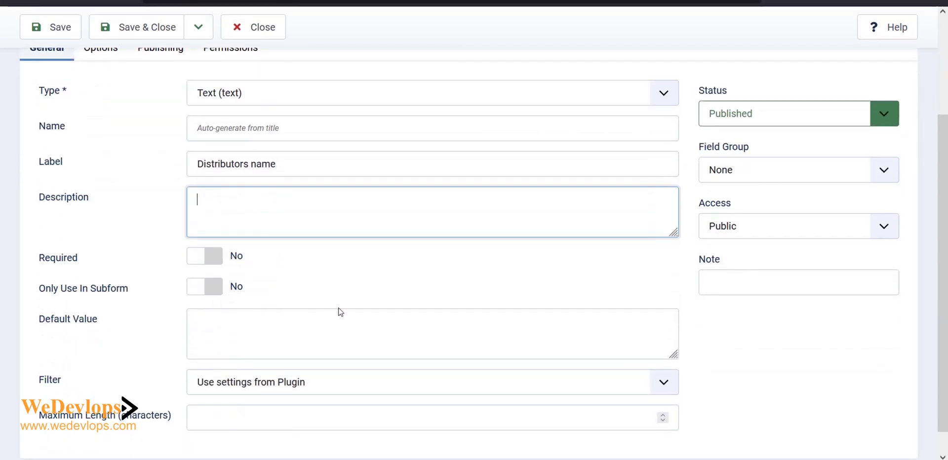
scroll(634, 260, "up", 2)
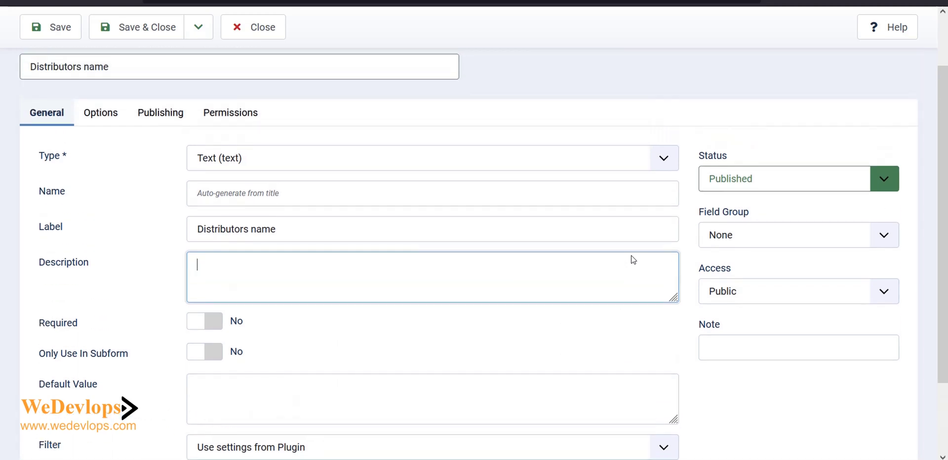
left_click(729, 238)
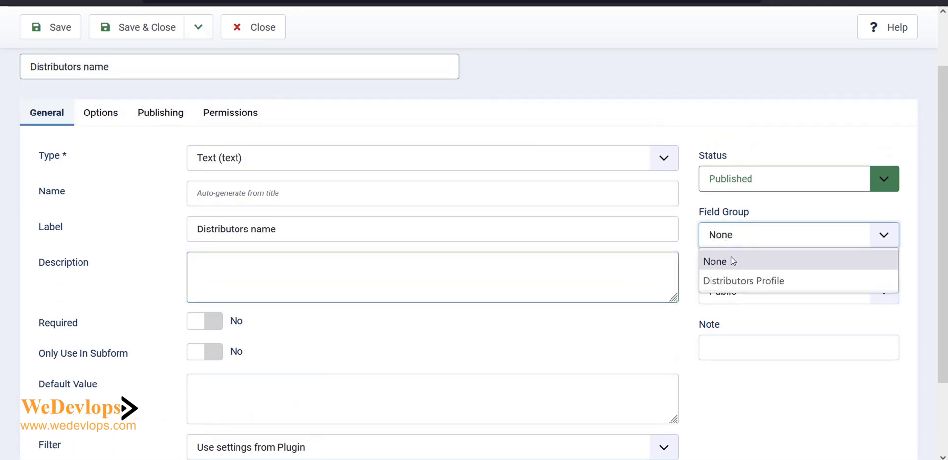
left_click(728, 282)
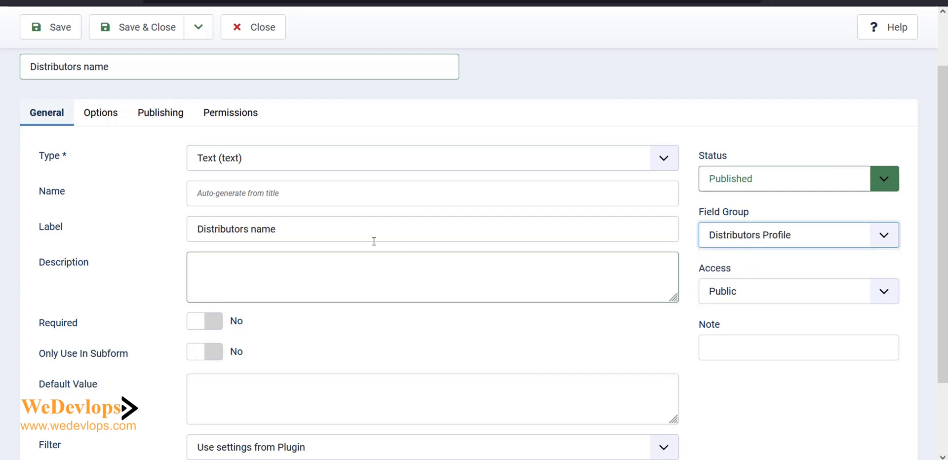
scroll(374, 241, "up", 2)
Save the Distributors name field, review its permissions, then switch to the front-end registration tab.
left_click(50, 74)
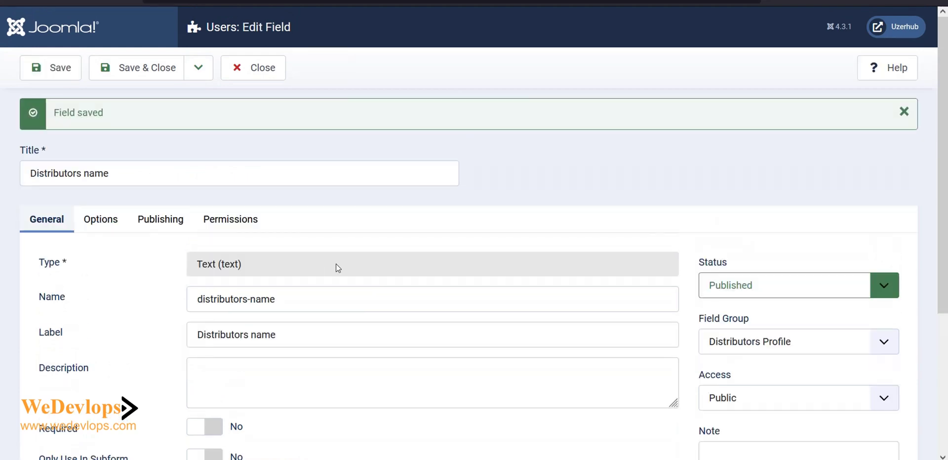
left_click(232, 220)
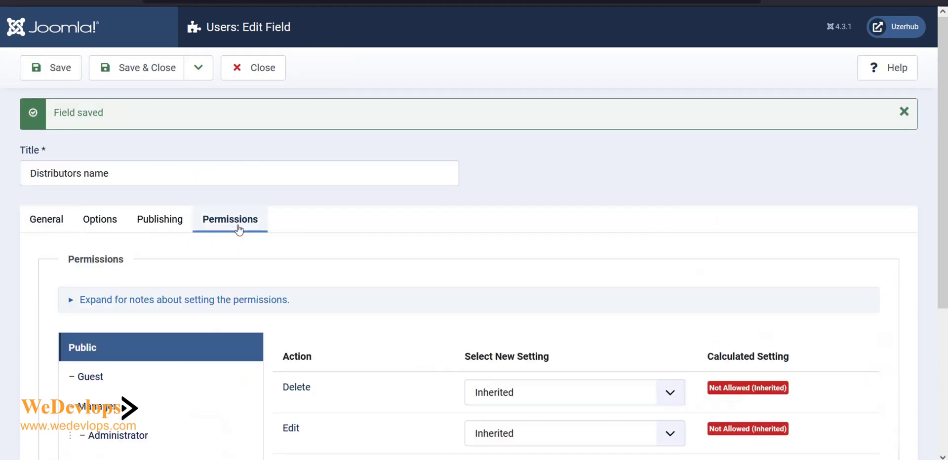
scroll(539, 277, "down", 3)
scroll(540, 309, "down", 2)
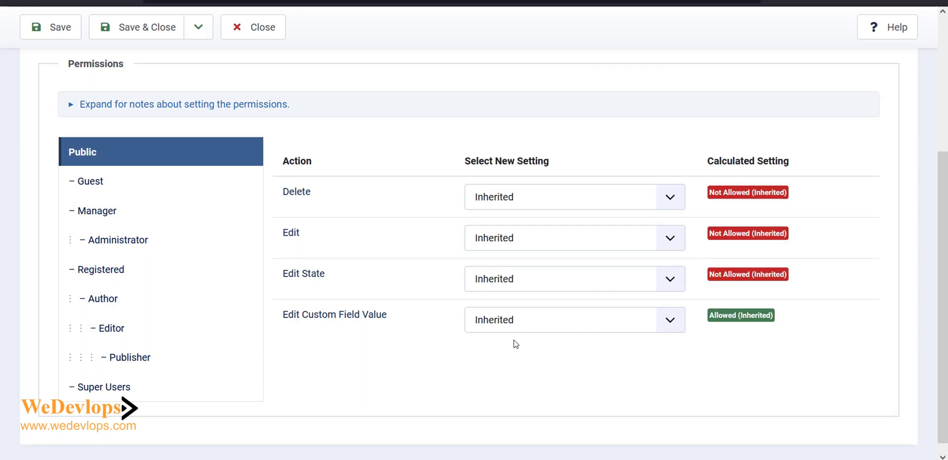
scroll(516, 344, "up", 1)
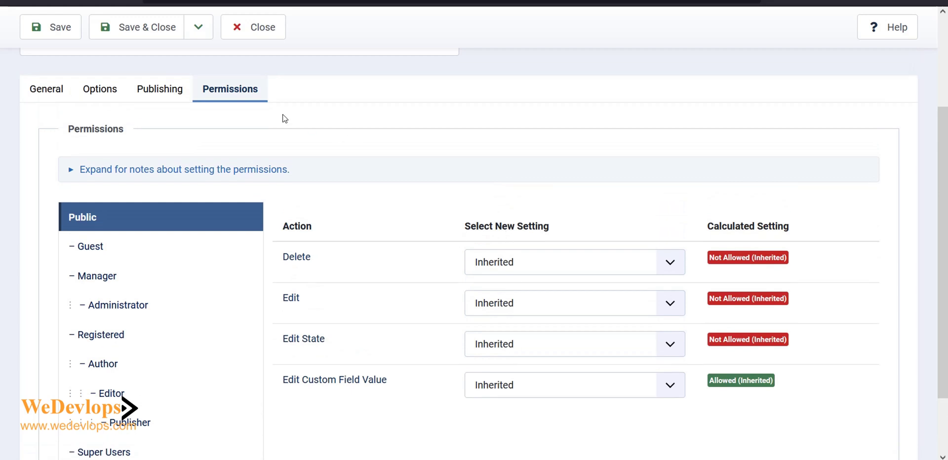
left_click(47, 89)
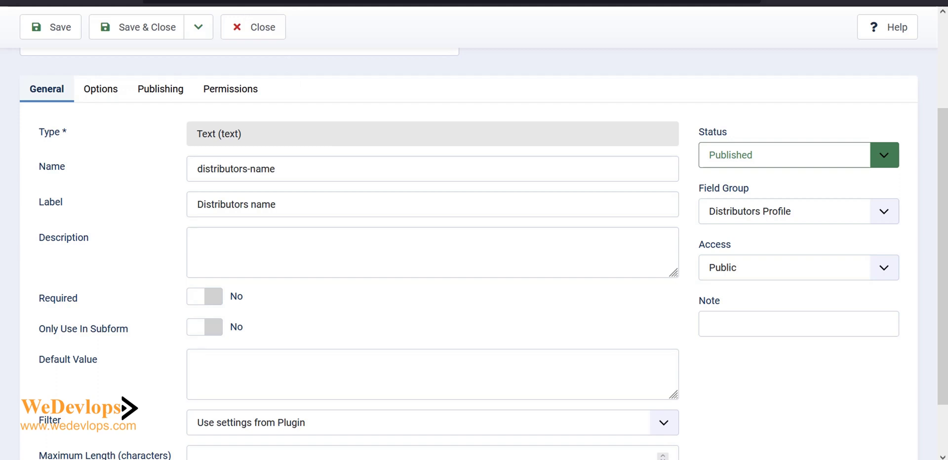
left_click(324, 3)
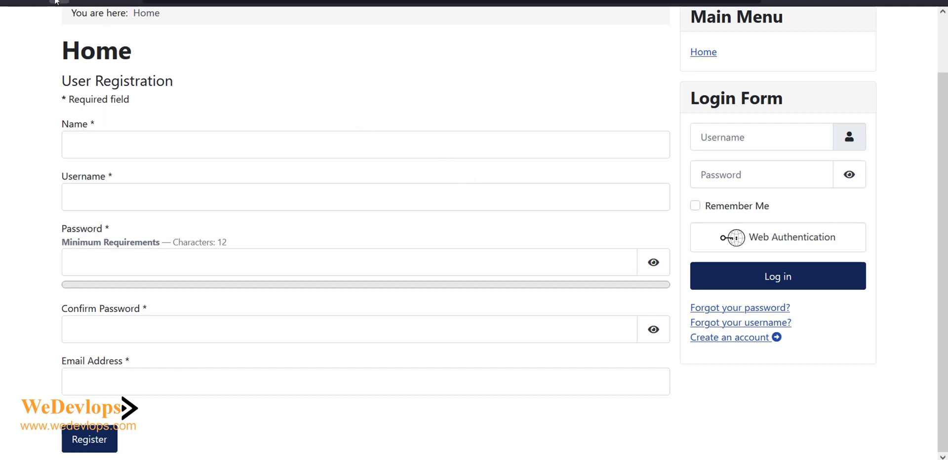
Reload the registration page and scroll down to the new Distributors Profile section.
key("F5")
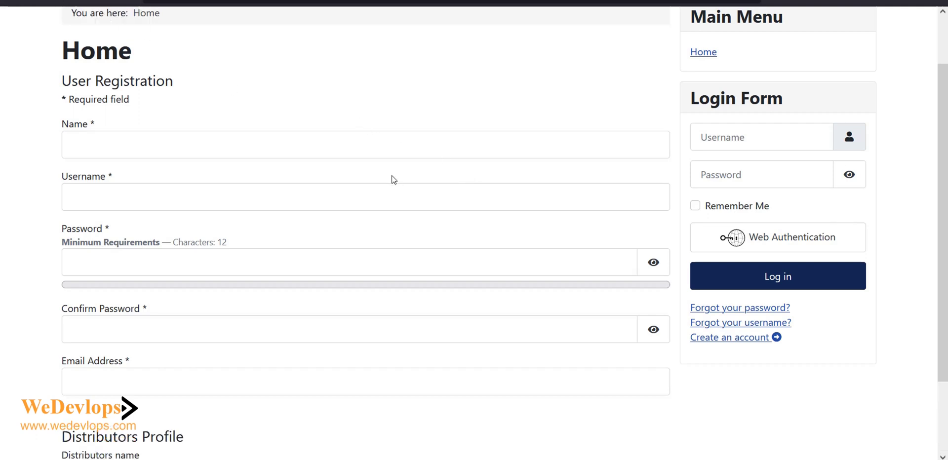
scroll(394, 179, "down", 2)
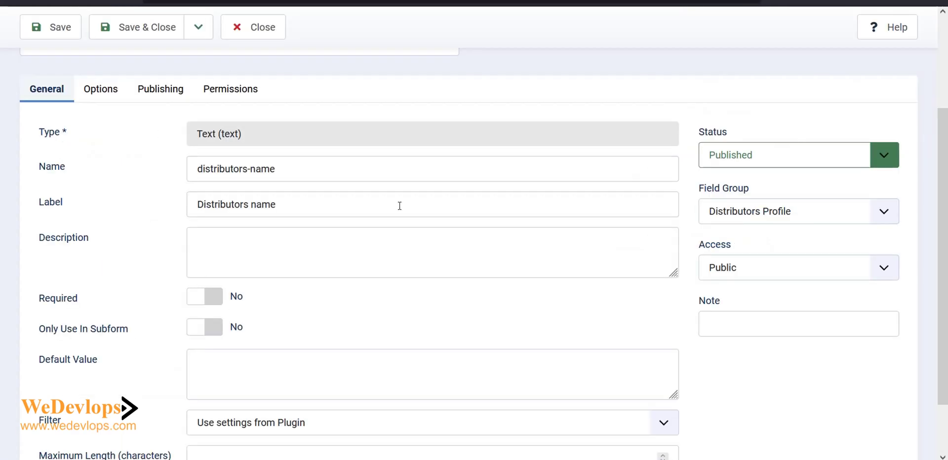
Close the Distributors name field and start a new user field of type Calendar (calendar).
left_click(255, 28)
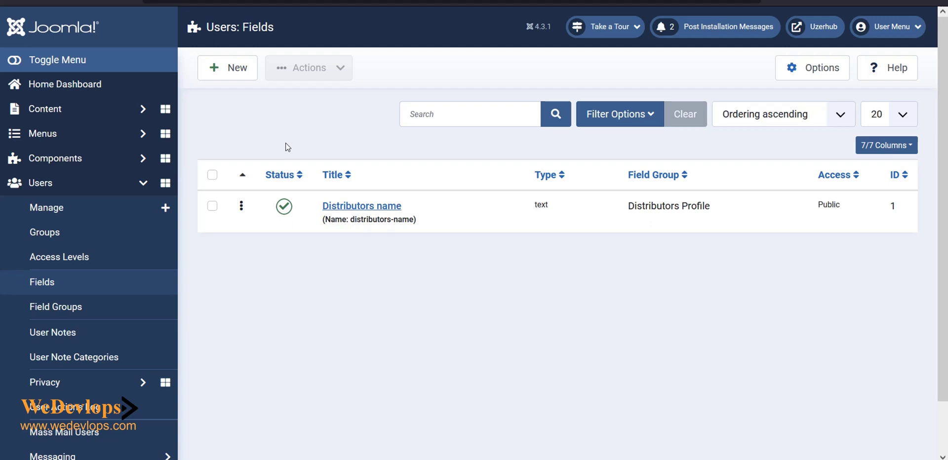
left_click(234, 77)
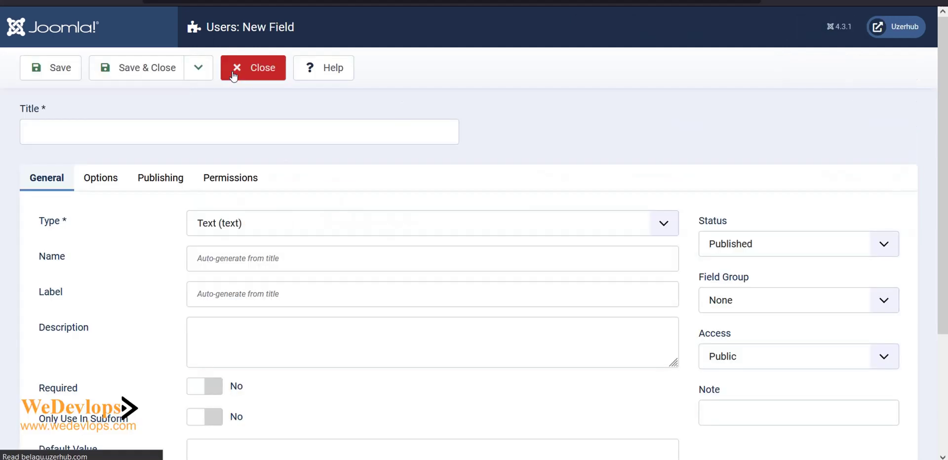
left_click(670, 227)
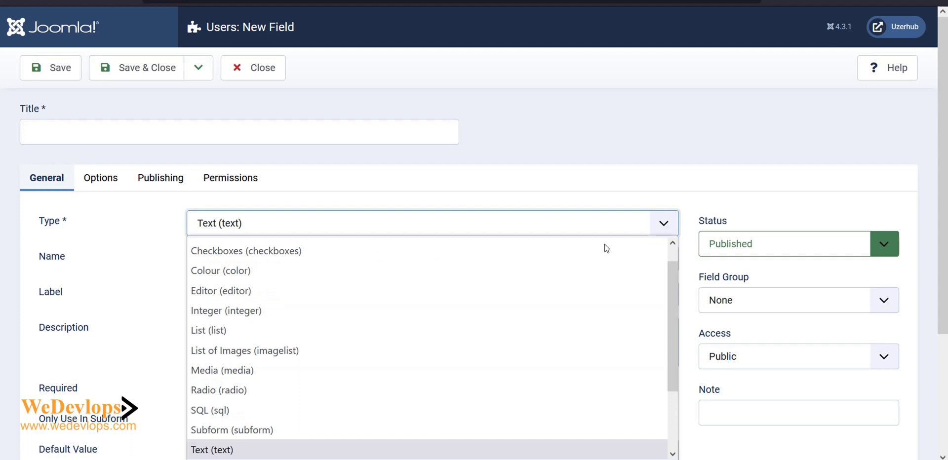
scroll(336, 317, "down", 2)
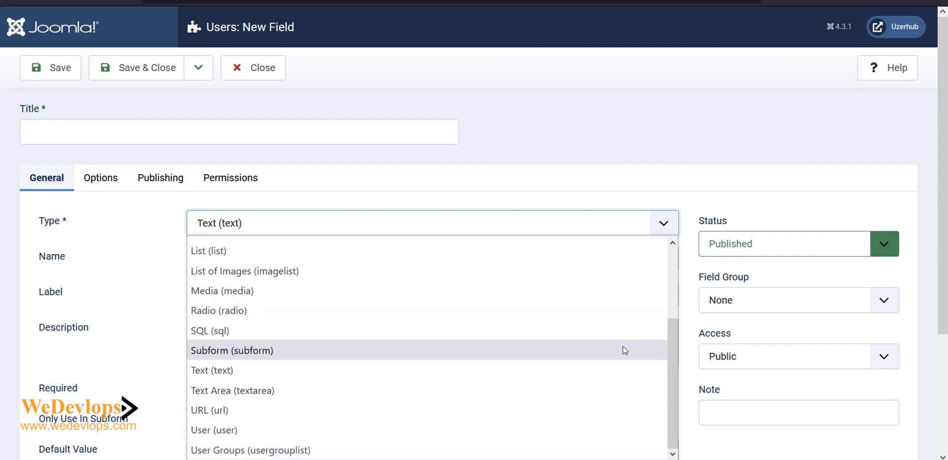
scroll(633, 247, "up", 1)
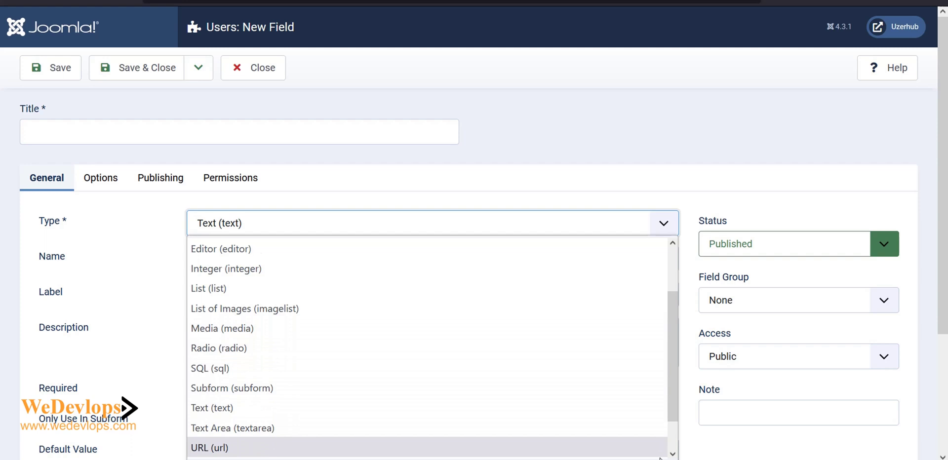
scroll(428, 353, "down", 1)
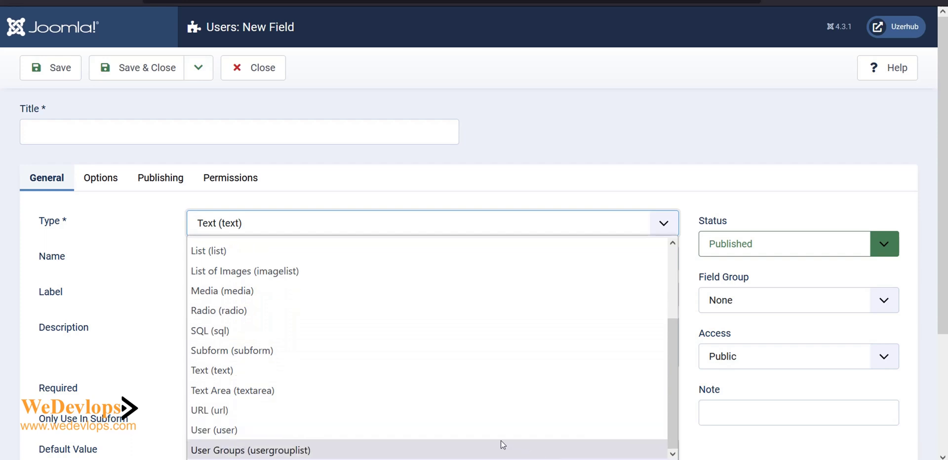
scroll(472, 267, "up", 3)
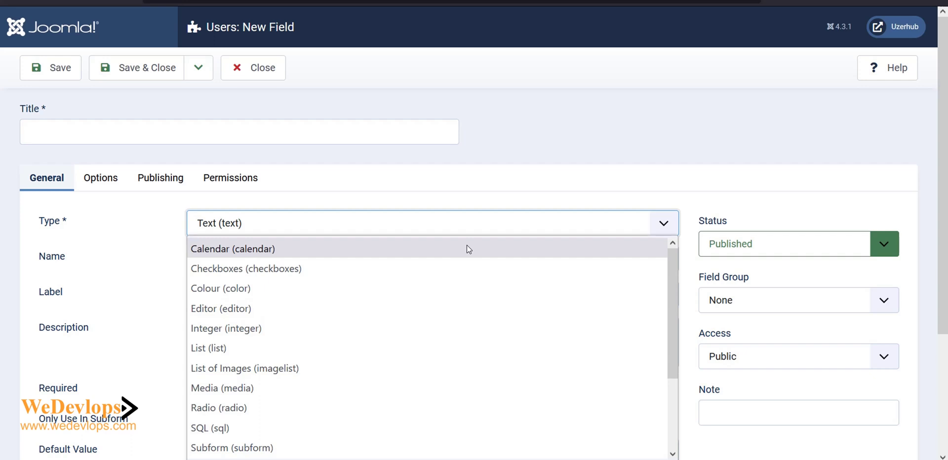
left_click(467, 247)
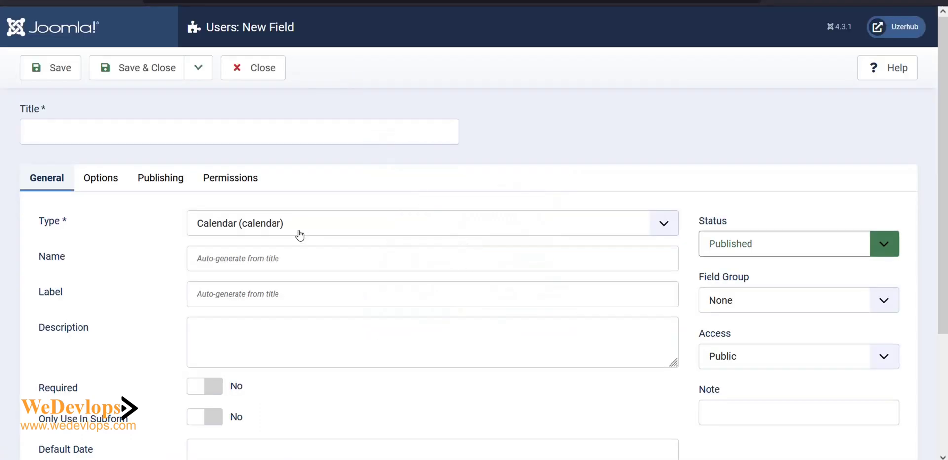
Title the calendar field 'Distributors Birthday', put it in Distributors Profile, and save.
left_click(180, 133)
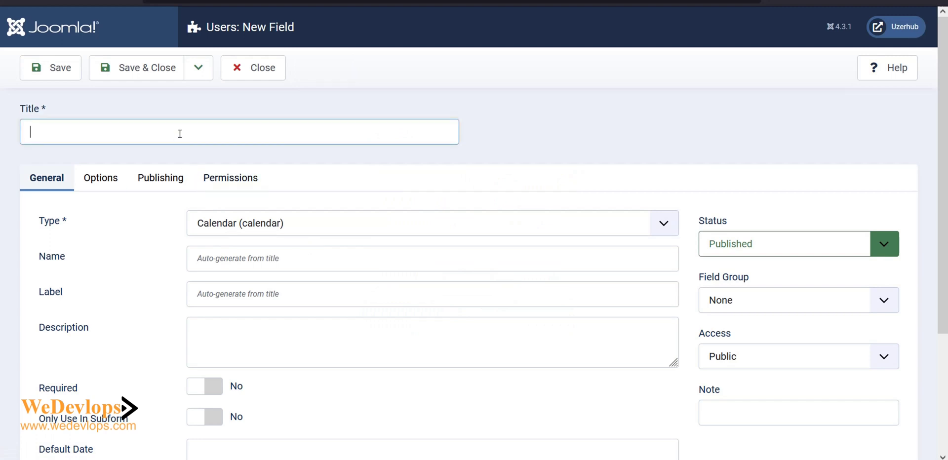
type("Distributors Birthday")
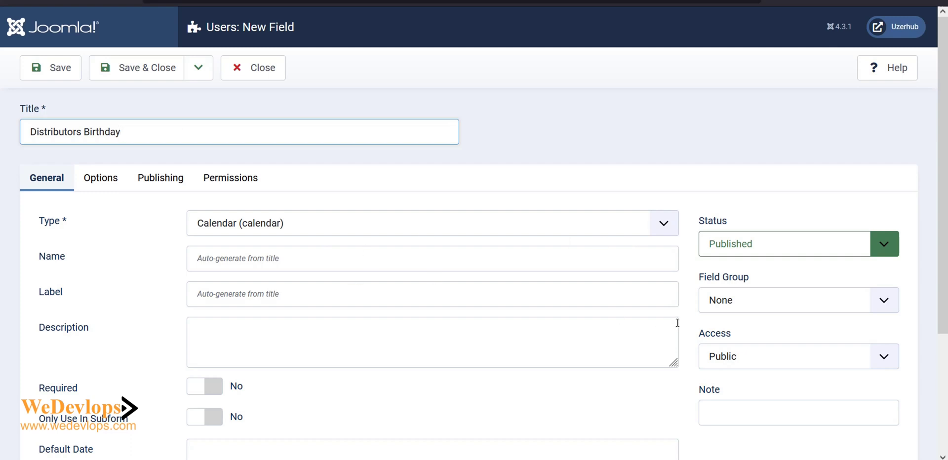
left_click(722, 308)
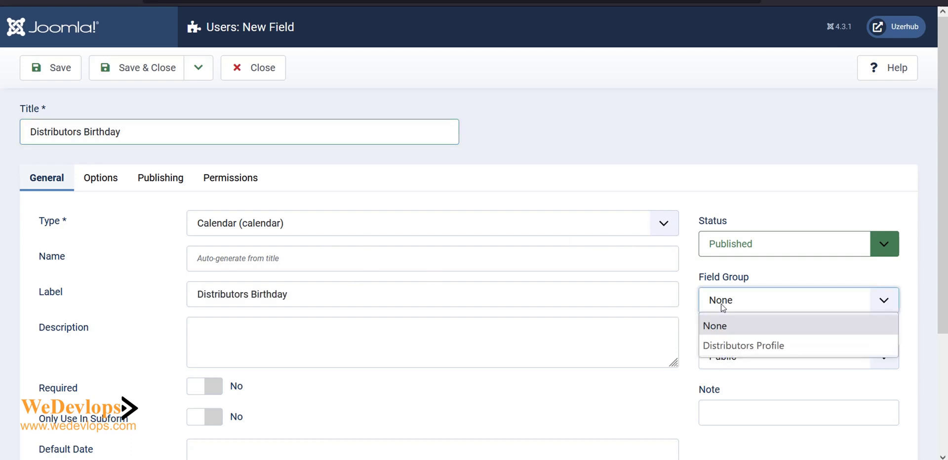
left_click(750, 347)
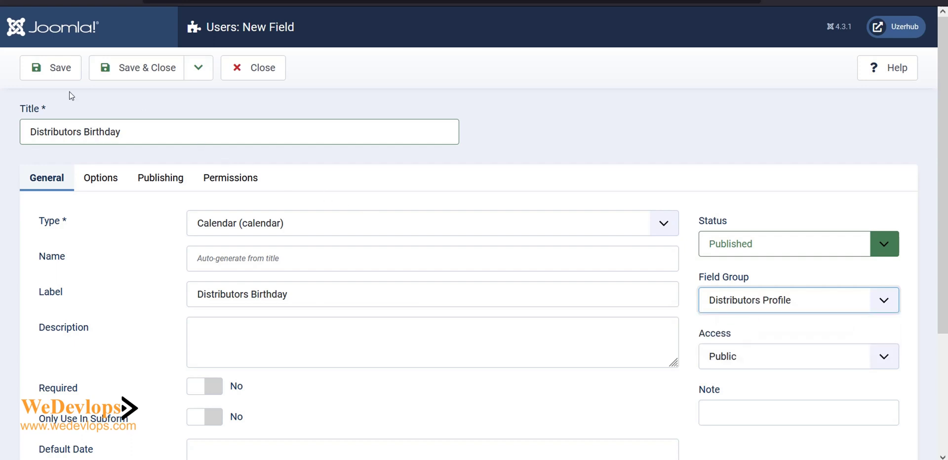
left_click(49, 76)
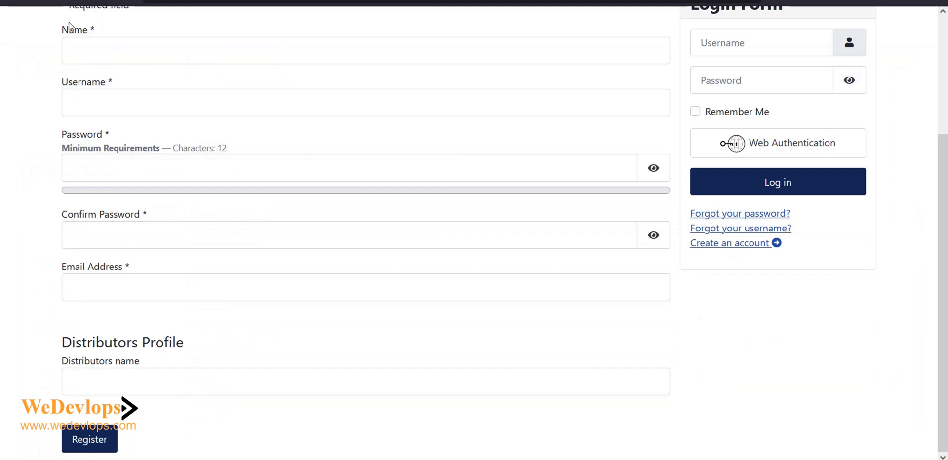
Reload the registration page and test the Distributors Birthday calendar picker below Distributors name.
key("F5")
scroll(474, 259, "down", 1)
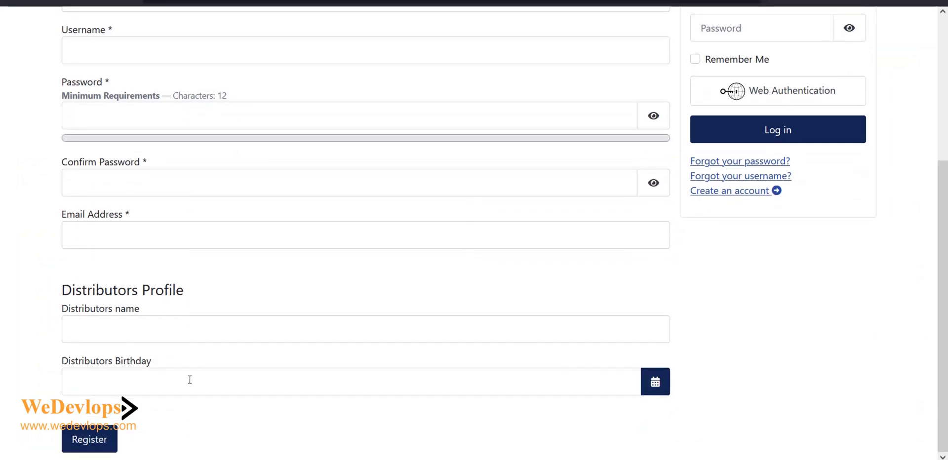
left_click(652, 385)
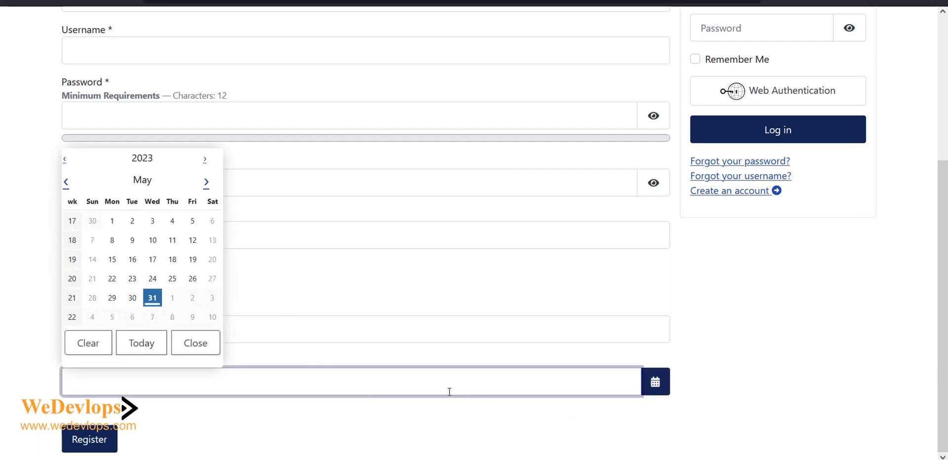
left_click(351, 363)
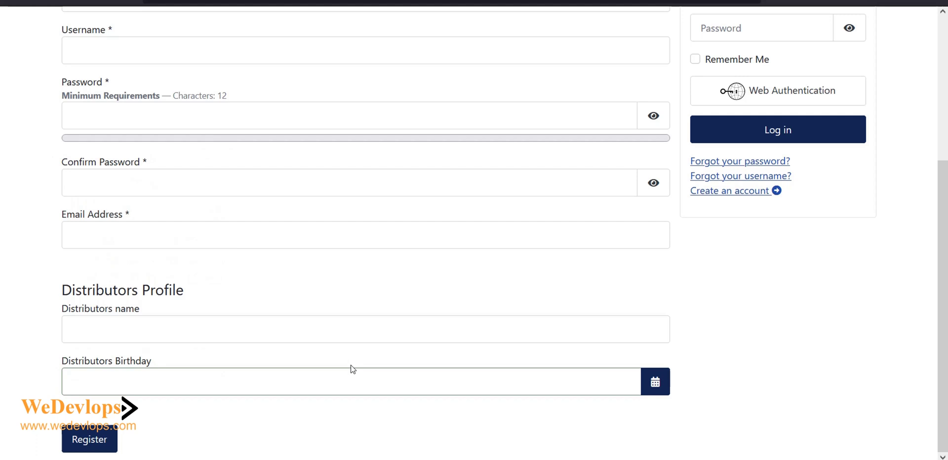
scroll(353, 369, "up", 3)
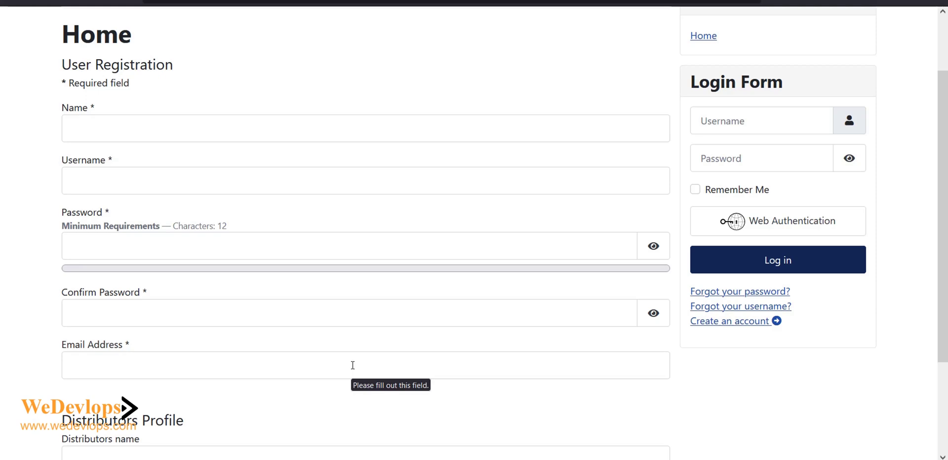
scroll(439, 360, "down", 3)
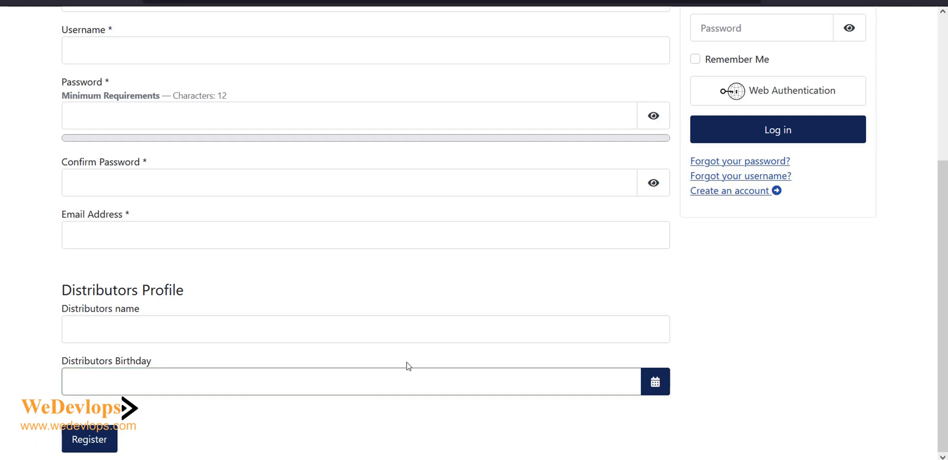
scroll(355, 346, "up", 5)
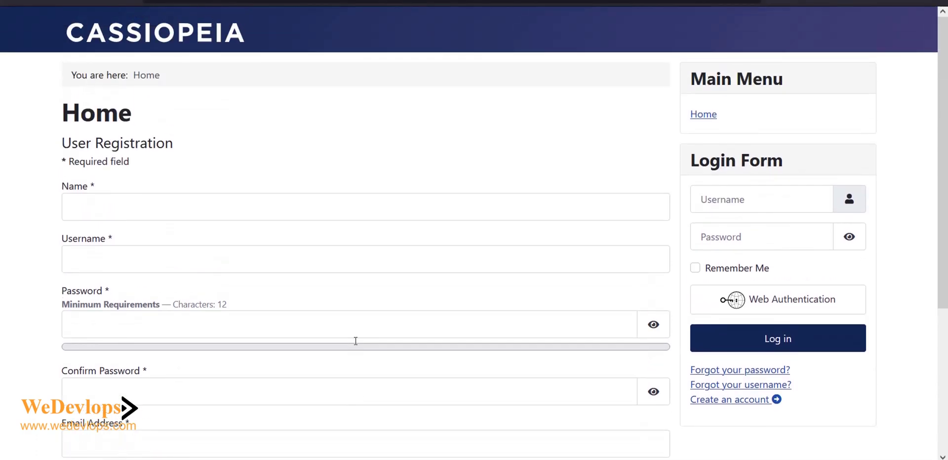
scroll(356, 341, "down", 5)
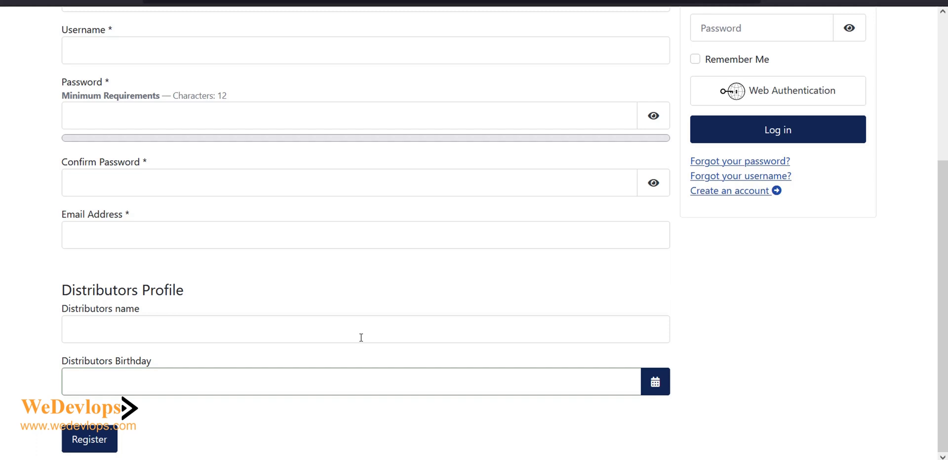
scroll(361, 337, "up", 2)
scroll(361, 338, "up", 2)
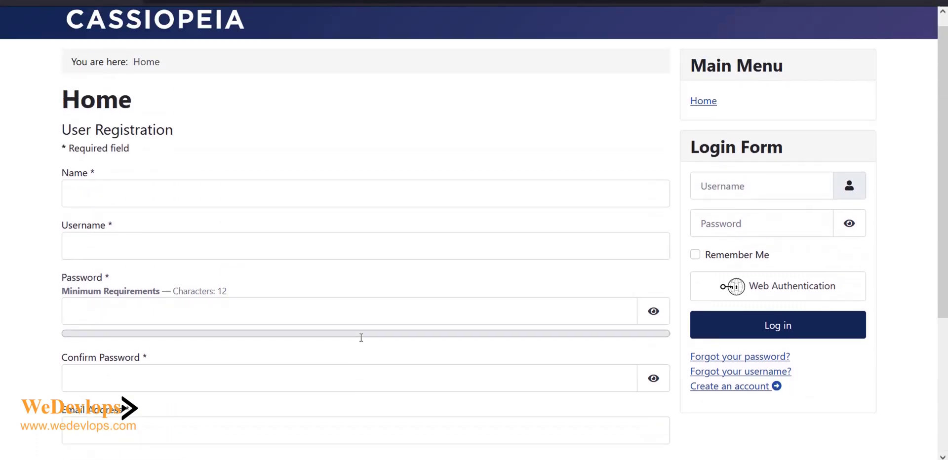